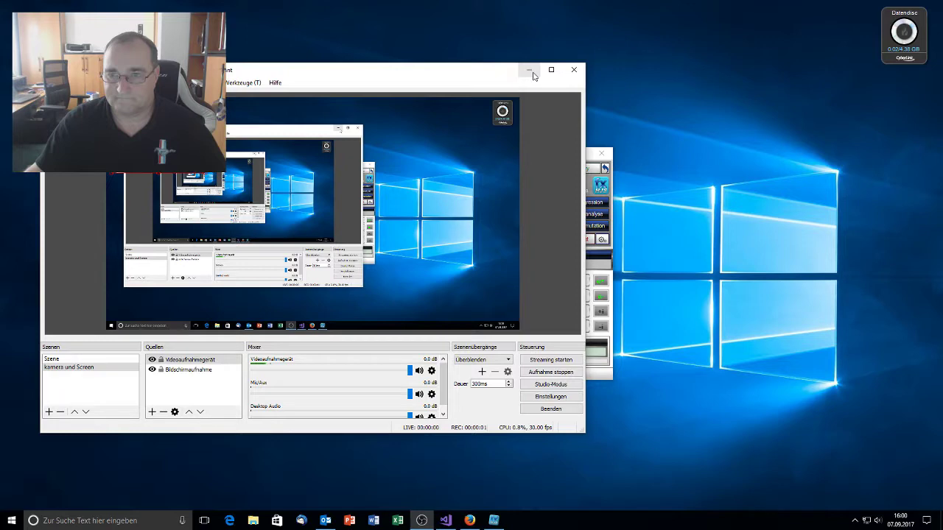
- Minimize the recording window and load the stored function "test fx" from the function database into the calculator
left_click(534, 75)
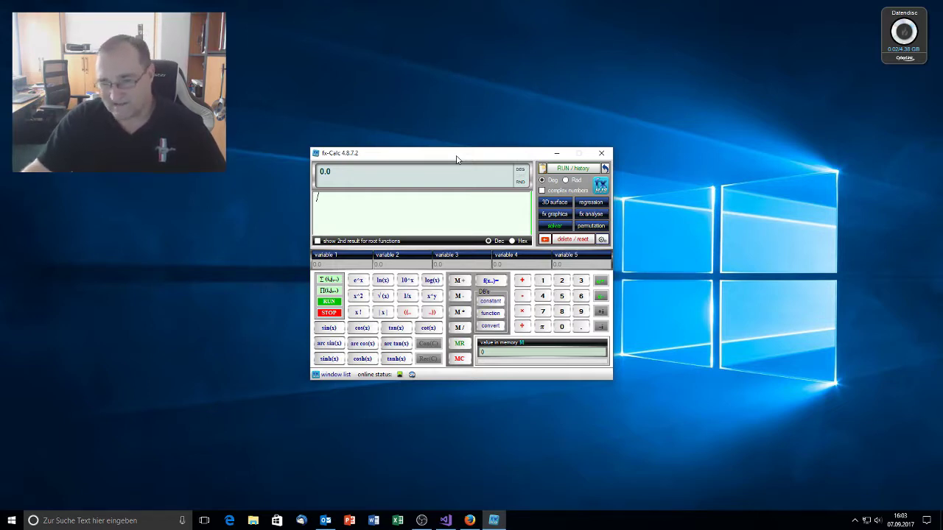
left_click(493, 318)
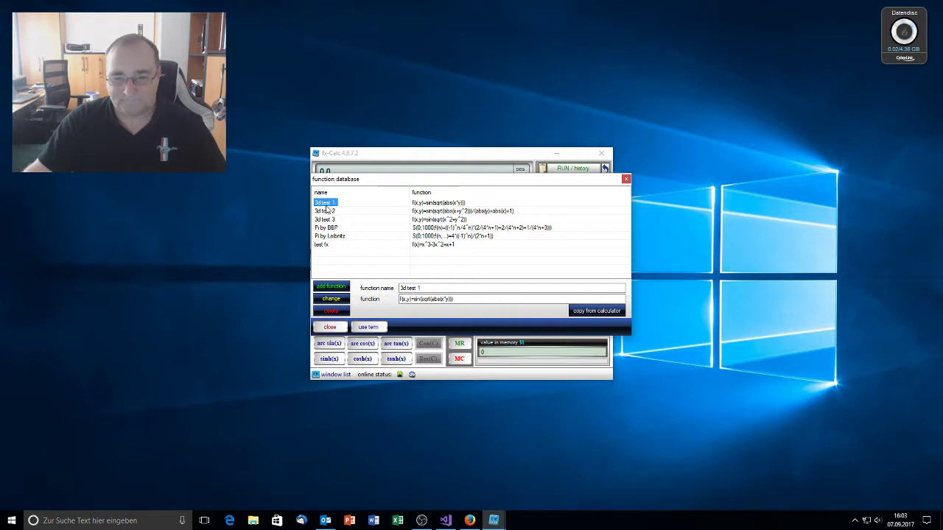
left_click(322, 246)
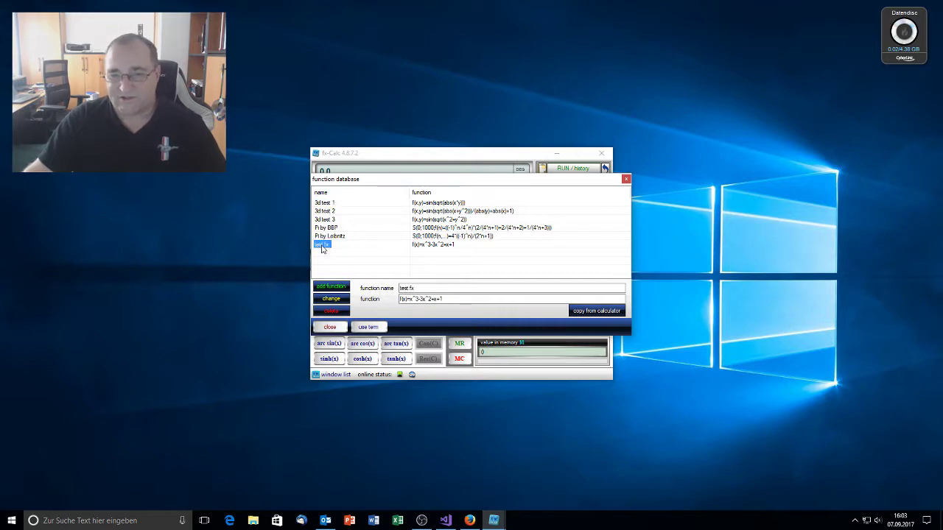
double_click(322, 245)
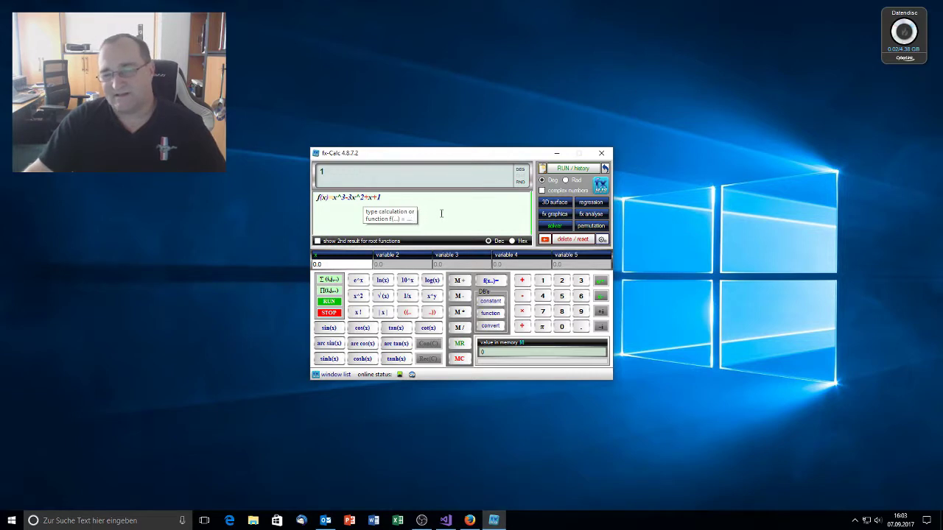
- Open the function analysis and run a full analysis of f(x)=4cos(x)/(x^2-pi) with default settings over the interval -5 to 10
left_click(590, 214)
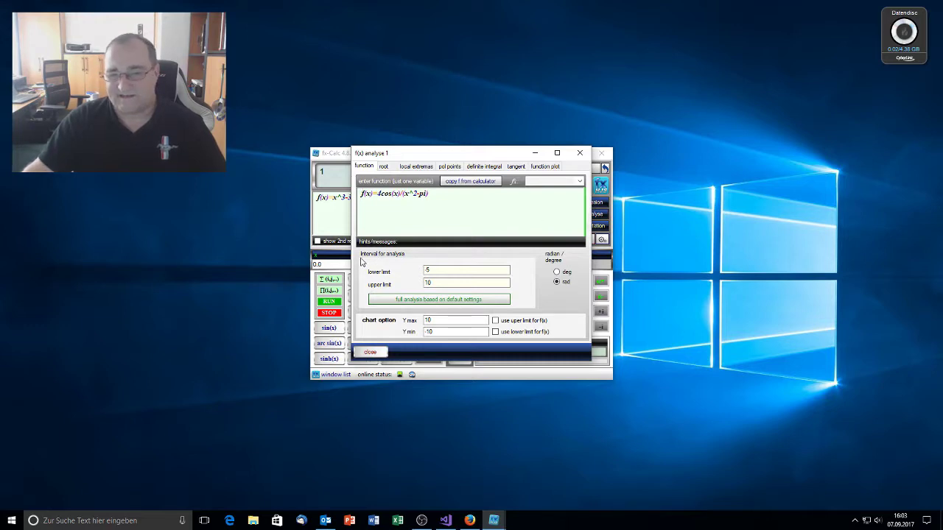
left_click(424, 272)
type("-")
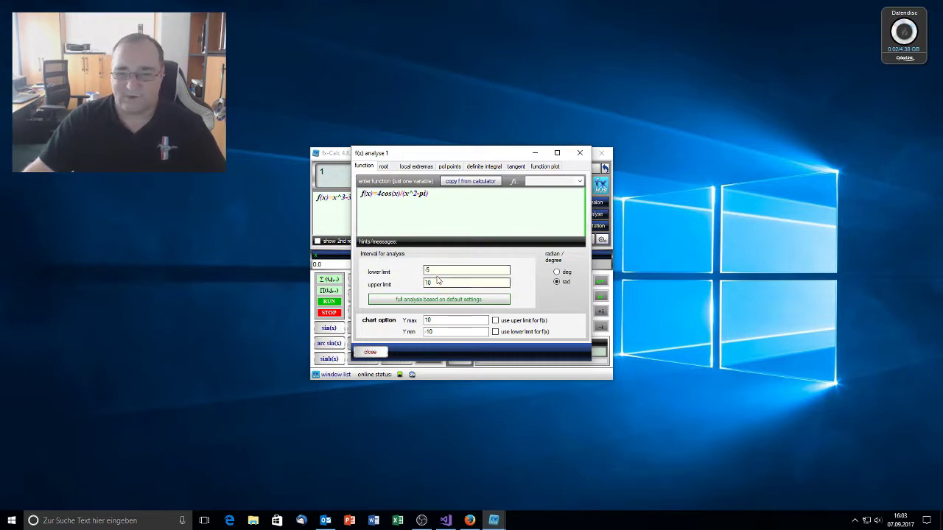
left_click(440, 283)
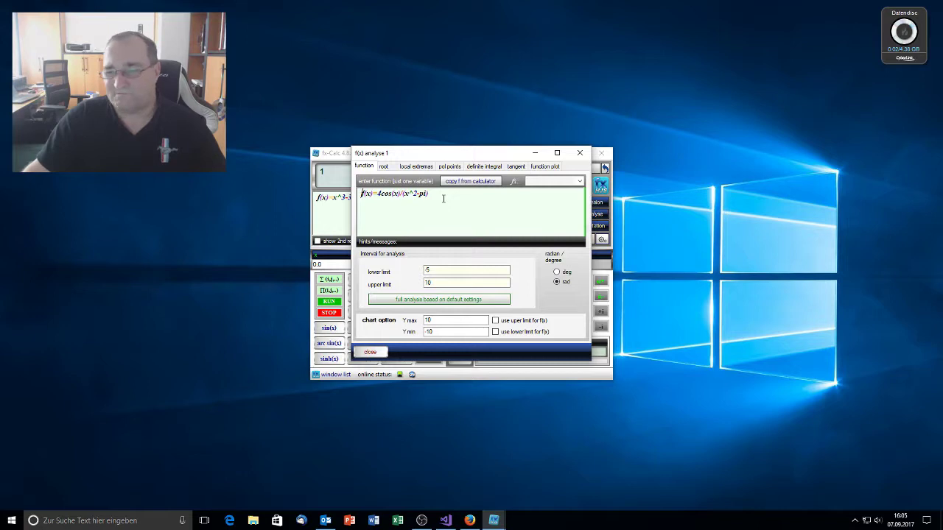
left_click(459, 302)
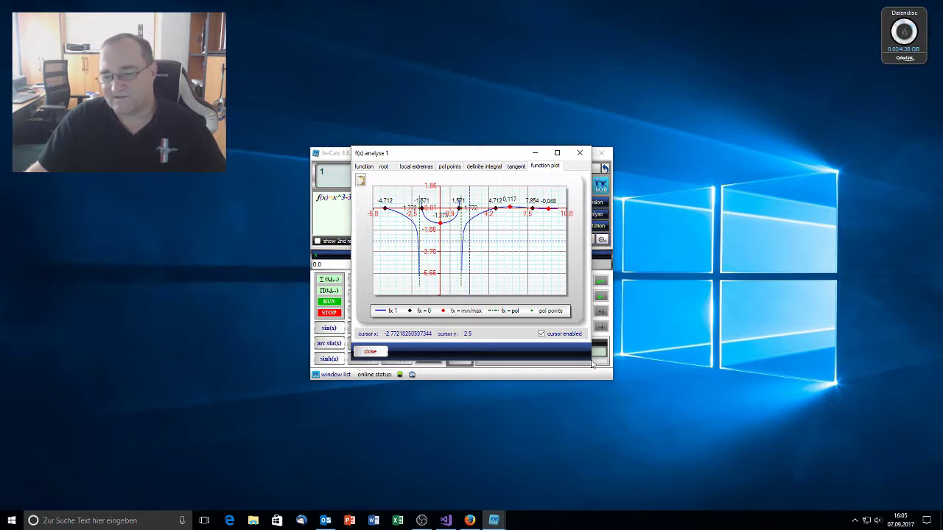
- Enlarge the function plot and examine the curve's coordinates at the root near 4.712 and at the neighbouring maximum
left_click_drag(591, 361, 830, 514)
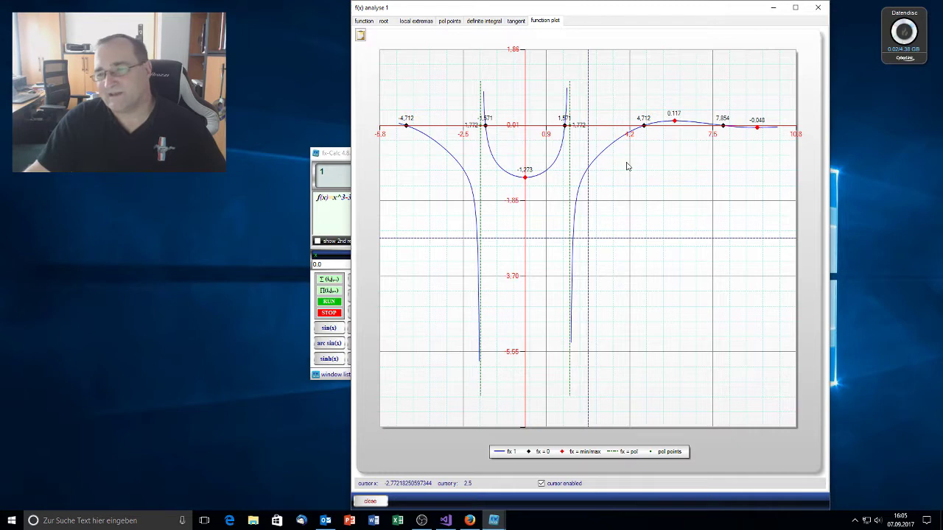
left_click(644, 127)
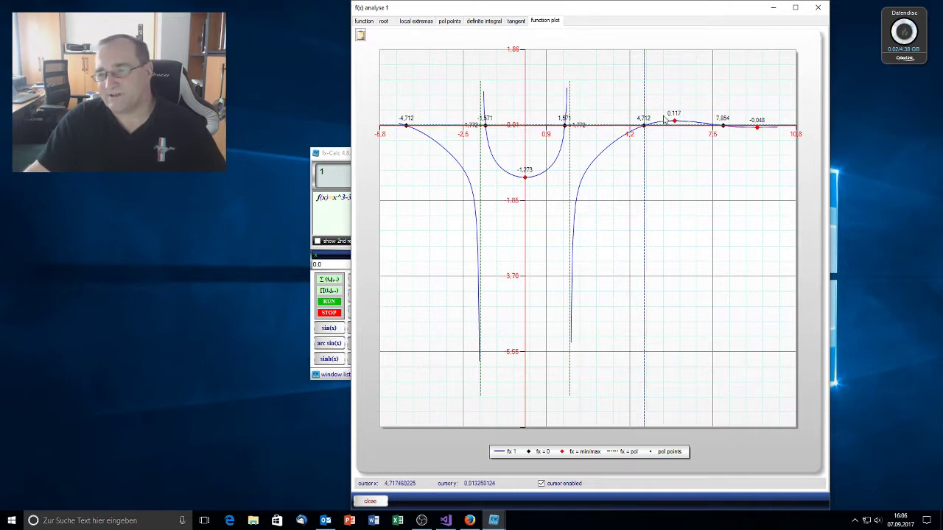
left_click(676, 124)
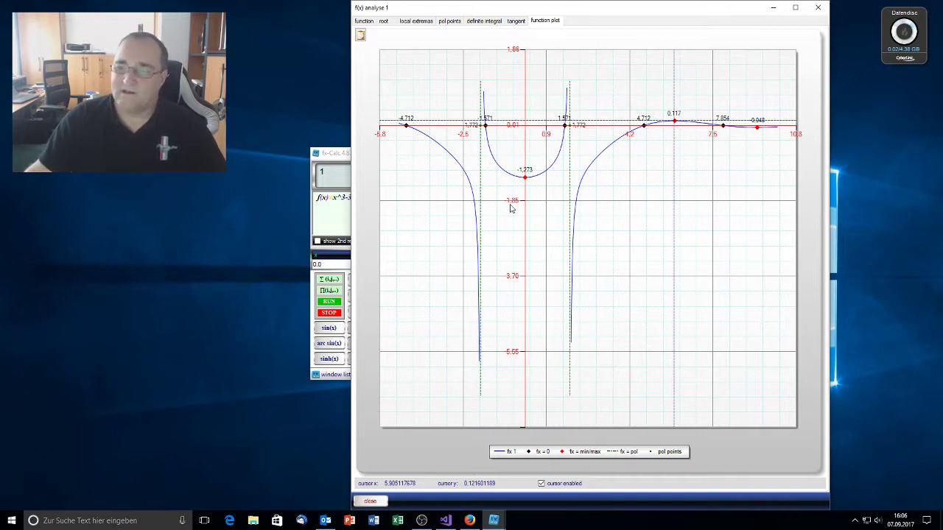
- Move the analysis window beside the calculator, copy f(x)=x^3-3x^2+x+1 into its function definition, and view the insertable functions
left_click_drag(717, 5, 686, 83)
left_click(364, 104)
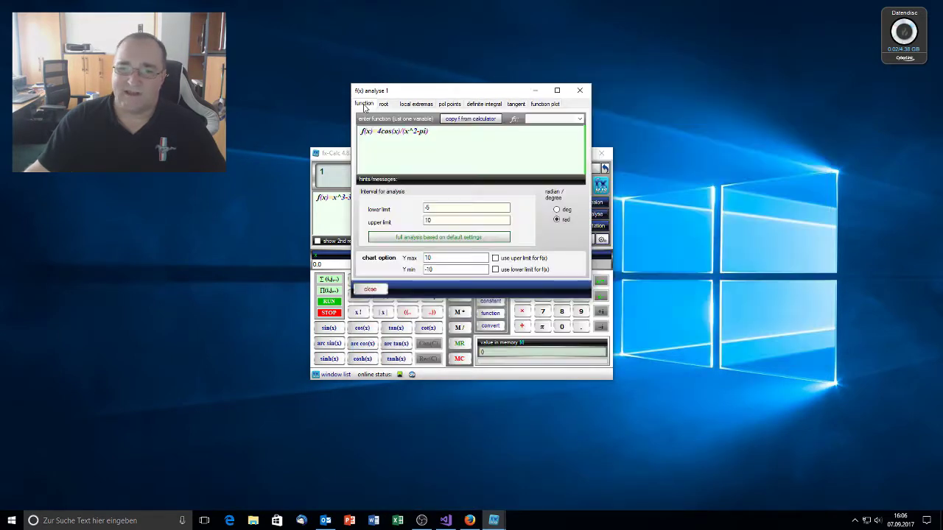
left_click_drag(444, 91, 601, 232)
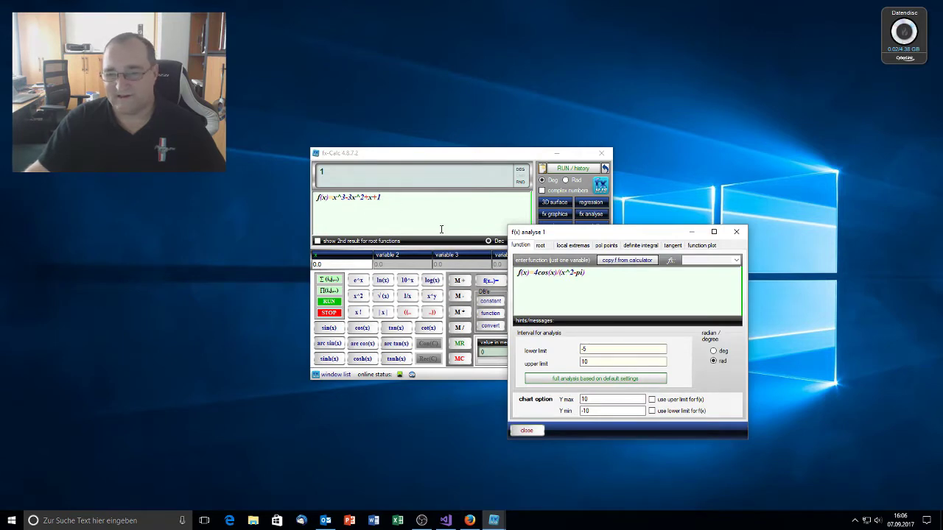
left_click(625, 260)
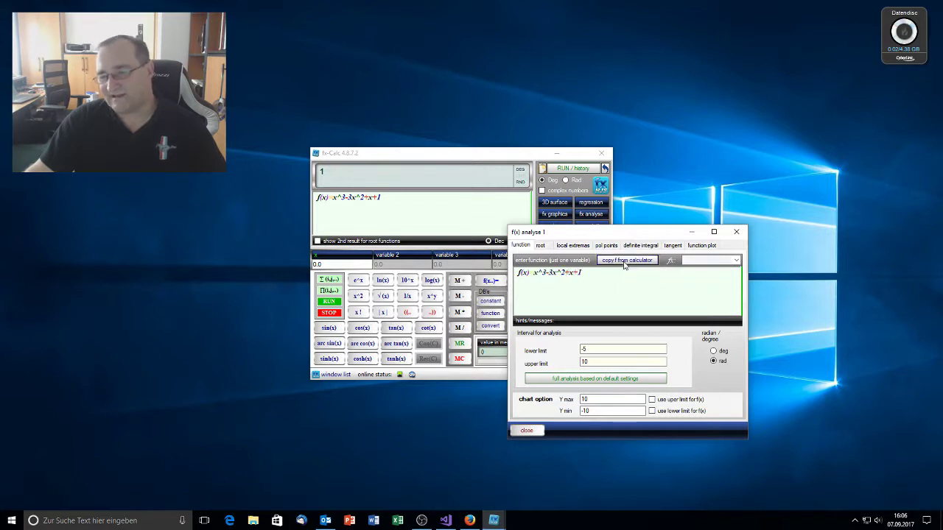
left_click(587, 293)
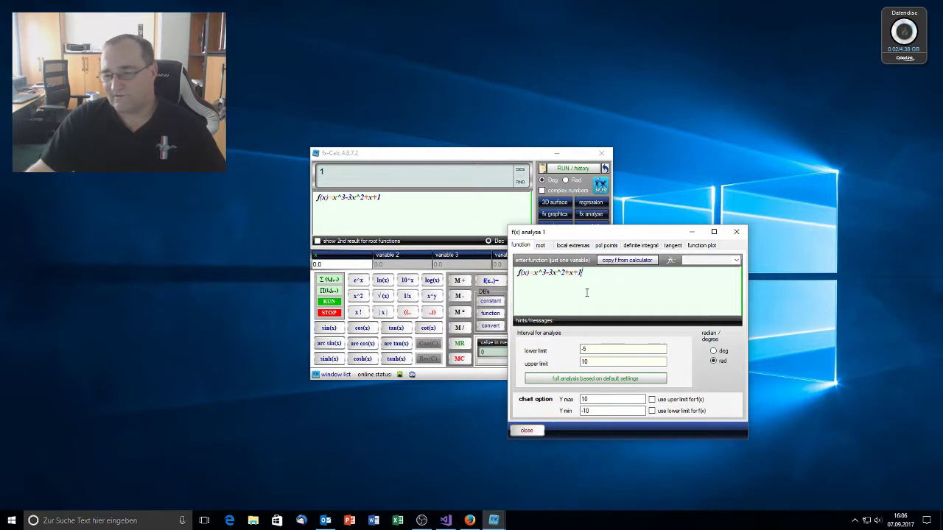
left_click(736, 261)
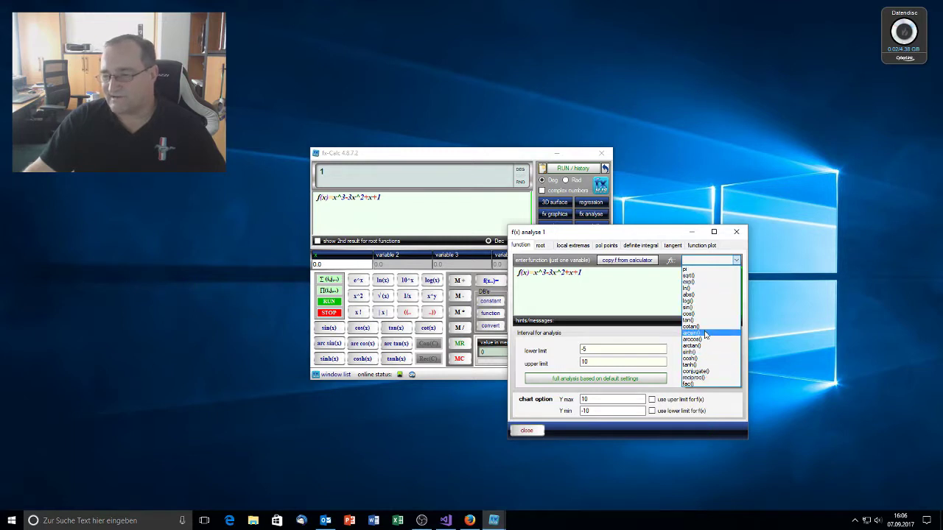
left_click(600, 277)
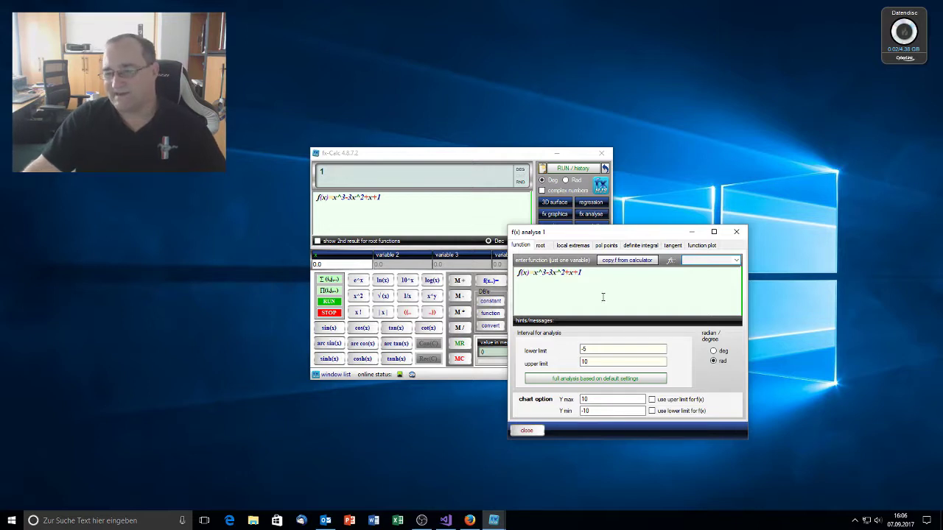
- Scan the interval -5 to 10 for solutions of f(x)=0 and again for solutions of f(x)=7
left_click(541, 245)
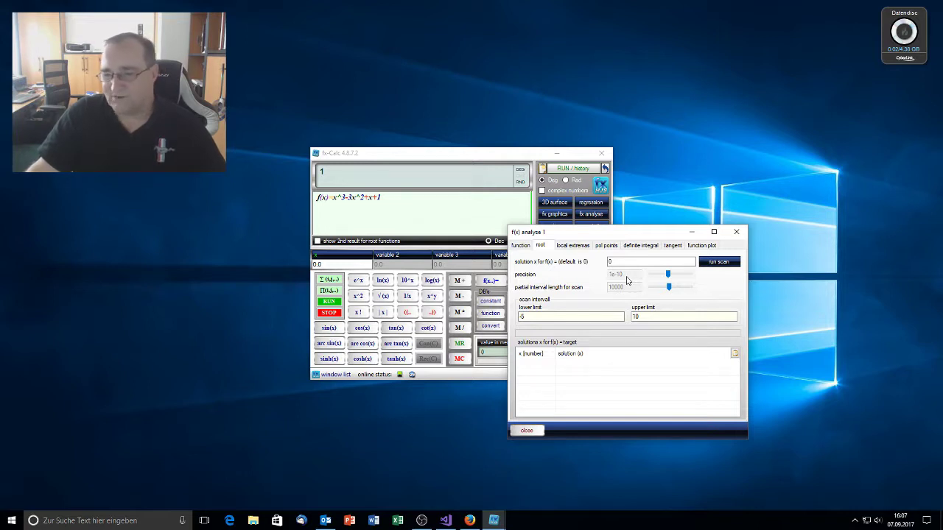
left_click(726, 264)
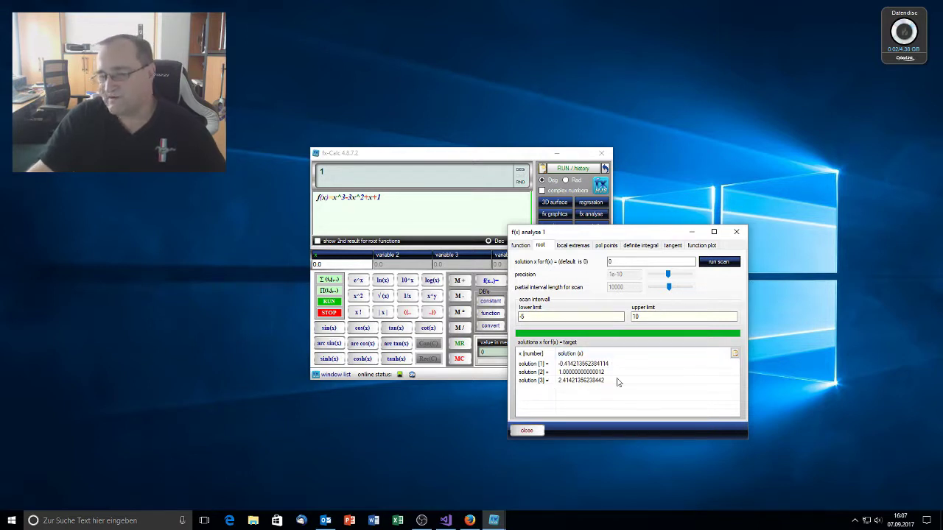
left_click(641, 262)
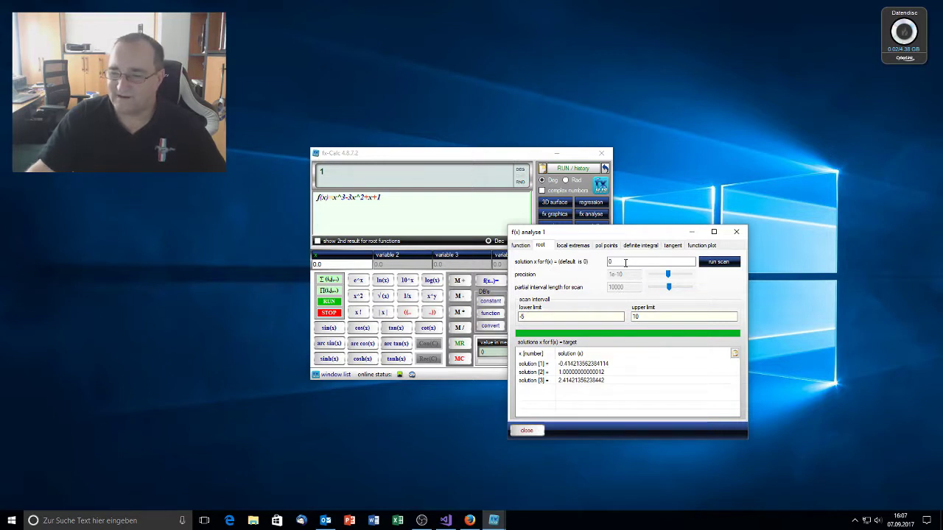
key("BackSpace")
type("7")
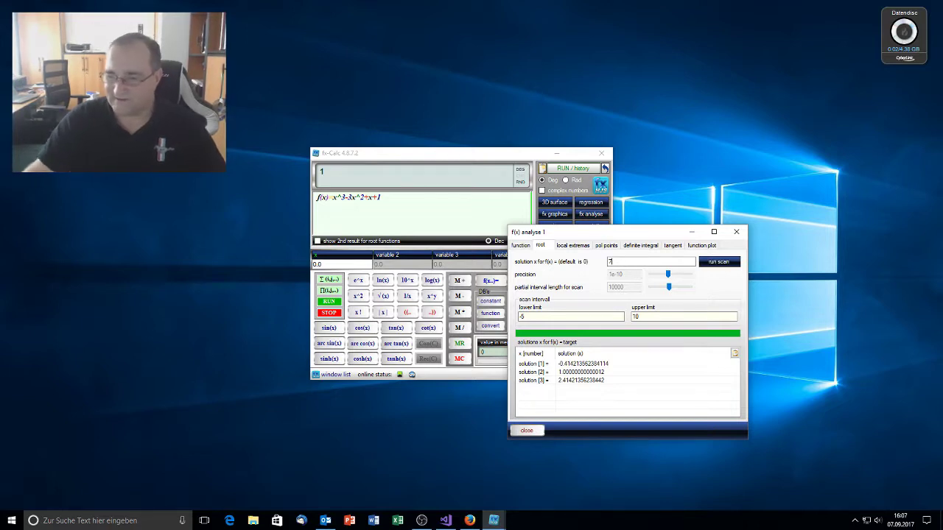
left_click(724, 262)
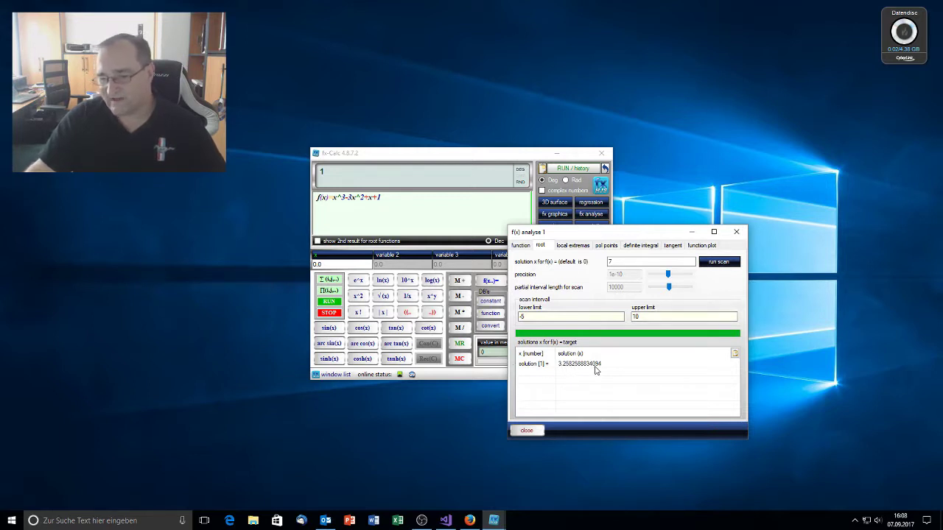
- Reset the target value for f(x) to 0 and rerun the root scan
double_click(611, 263)
type("0")
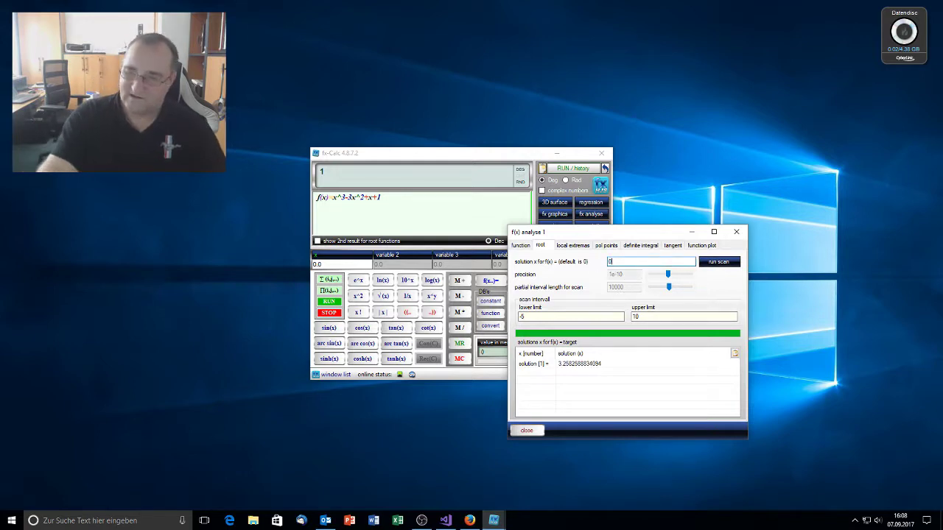
left_click(727, 267)
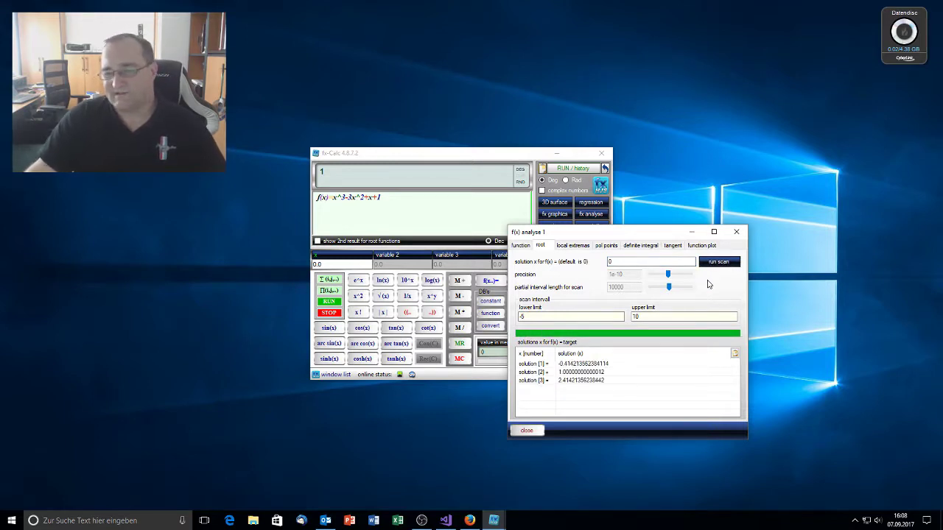
- Scan for local extrema with a precision of 1e-7 and raise the partial interval setting to 20000
left_click(575, 246)
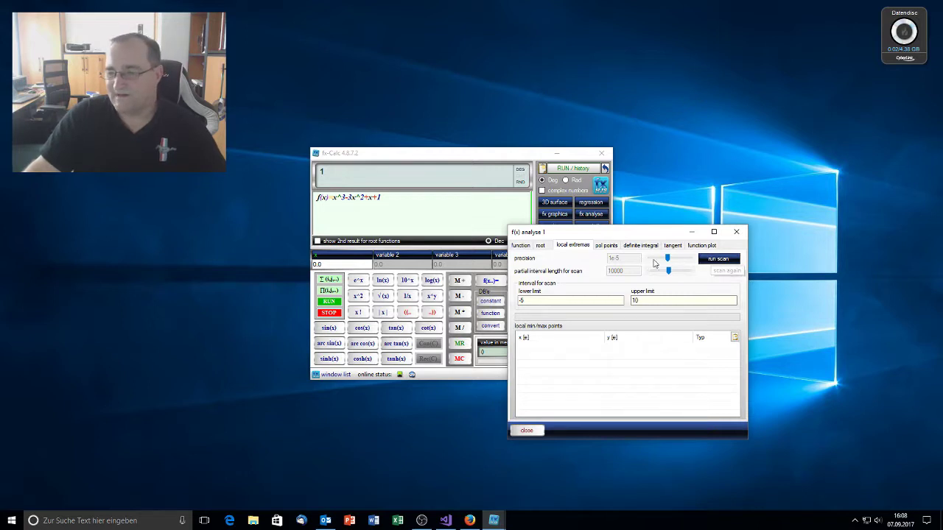
left_click_drag(668, 263, 676, 264)
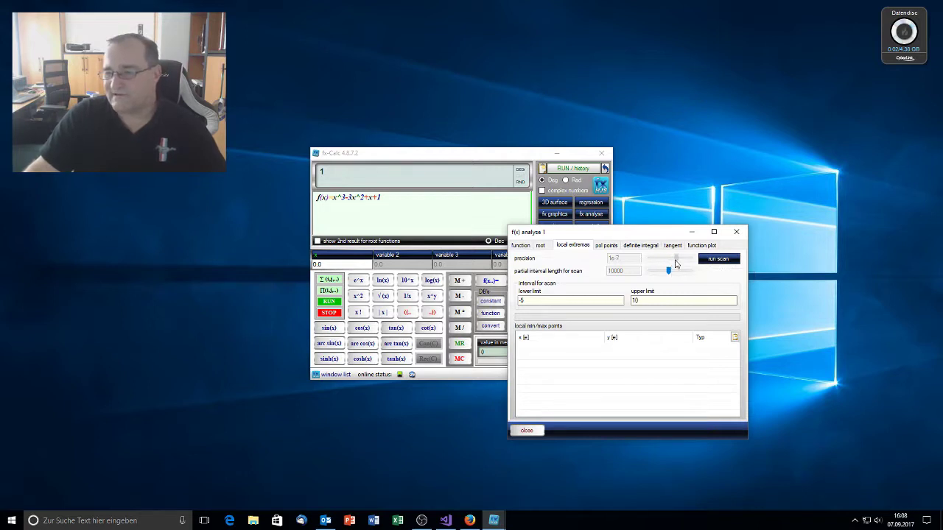
left_click(719, 261)
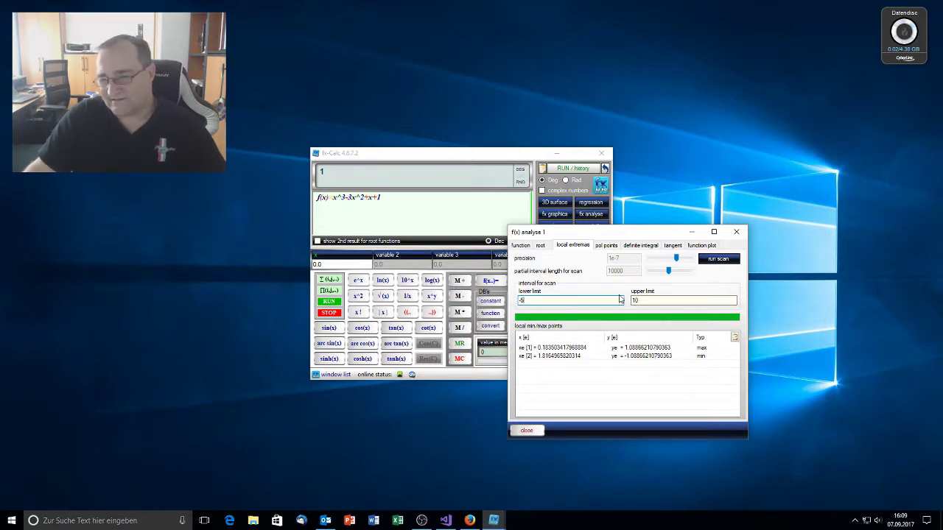
left_click(658, 298)
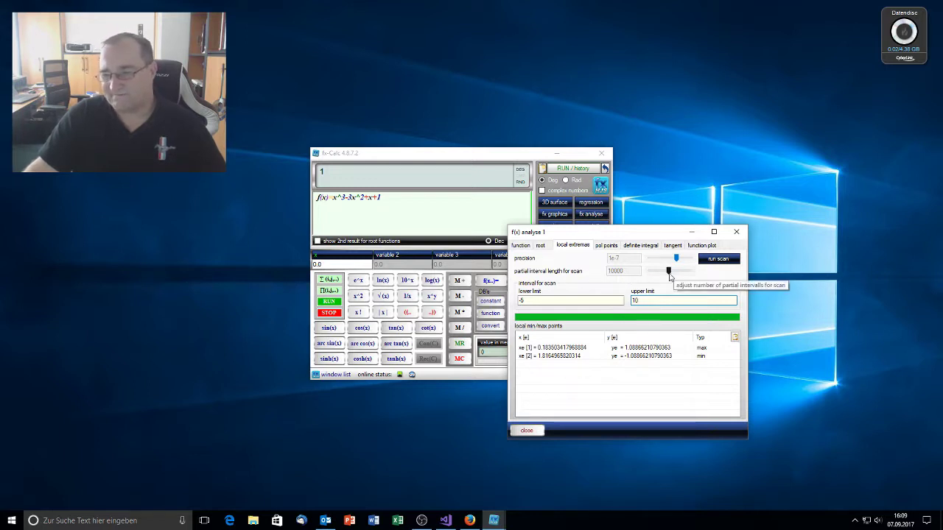
left_click_drag(669, 274, 694, 274)
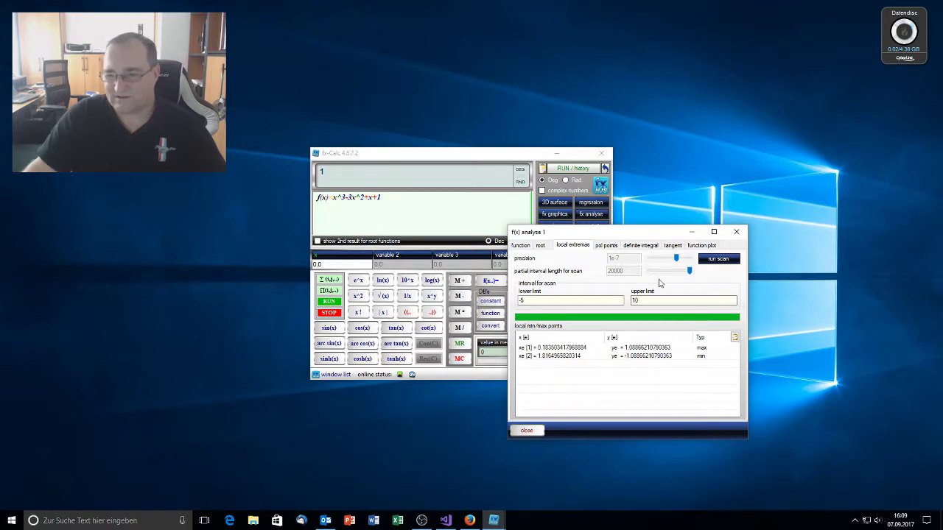
- Review the function's pole point settings and its definite integral
left_click(605, 247)
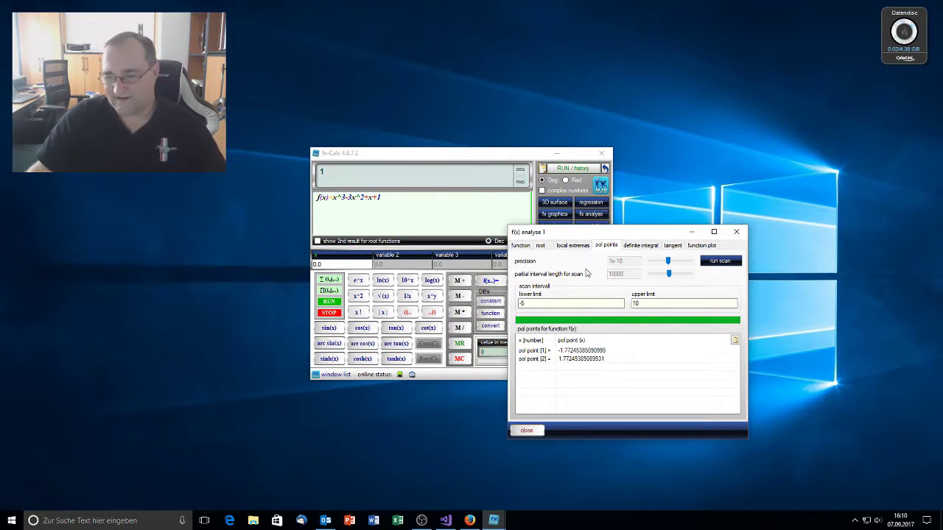
left_click(648, 246)
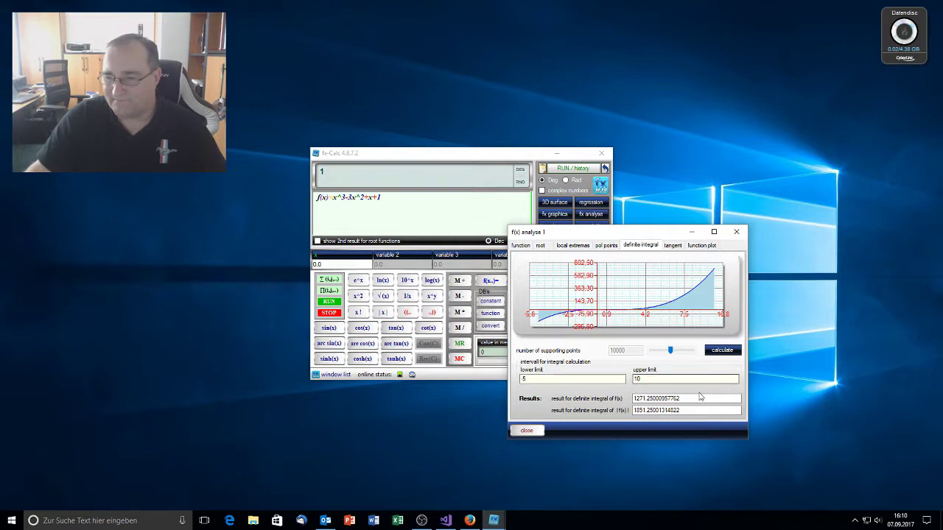
- Calculate the tangent equation of the function at the point x = 6.6
left_click(674, 246)
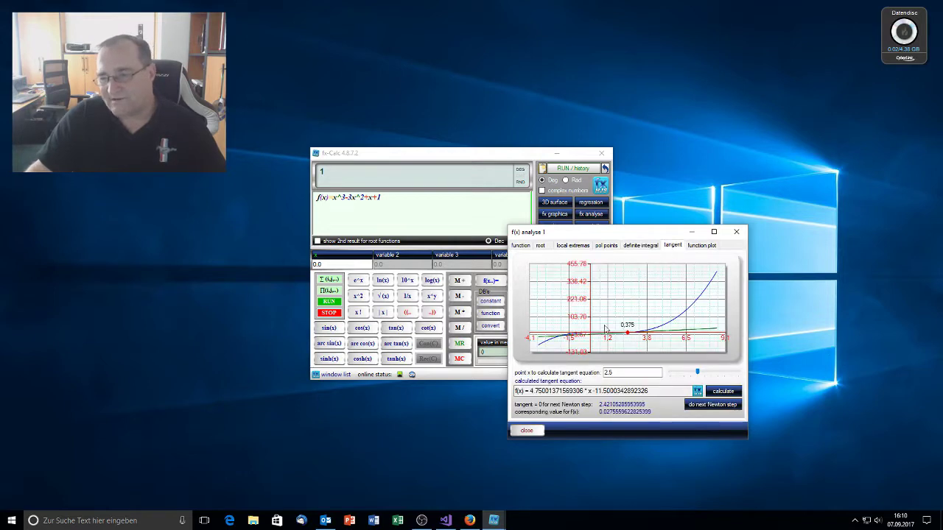
left_click(603, 373)
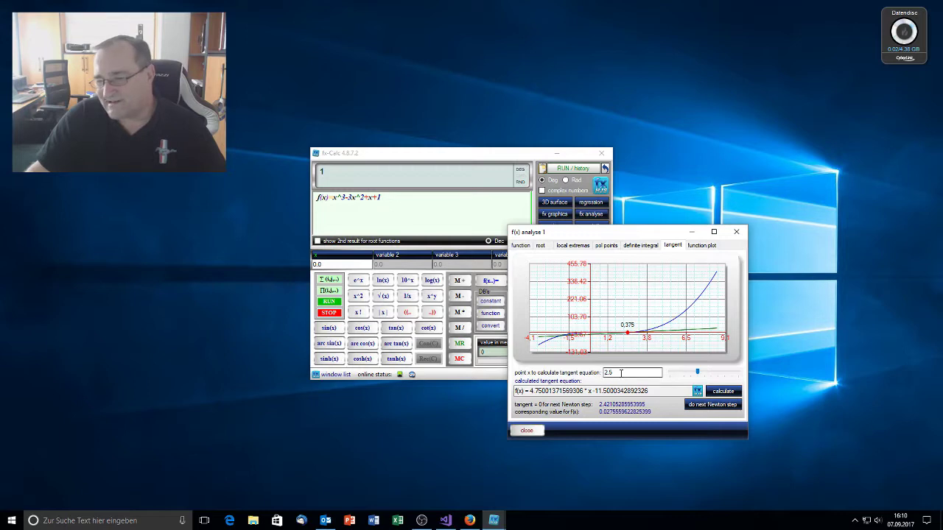
double_click(607, 373)
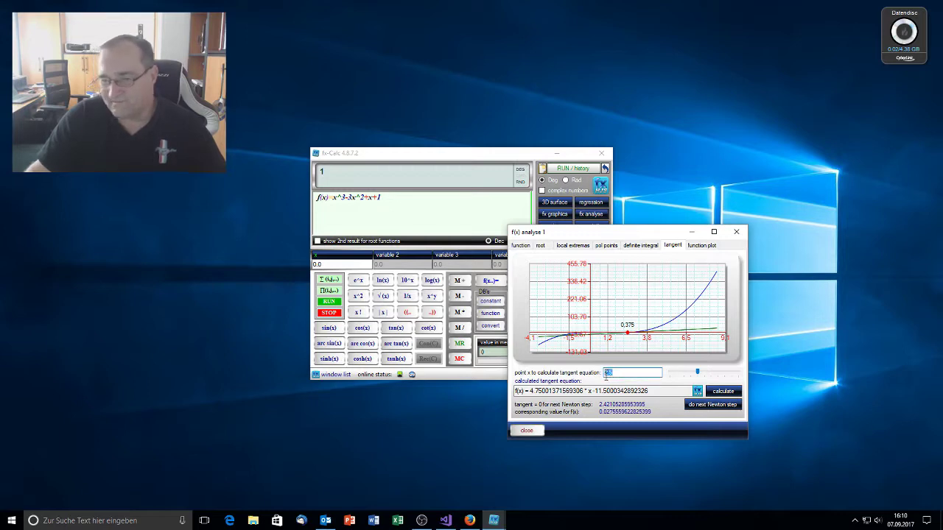
type("6")
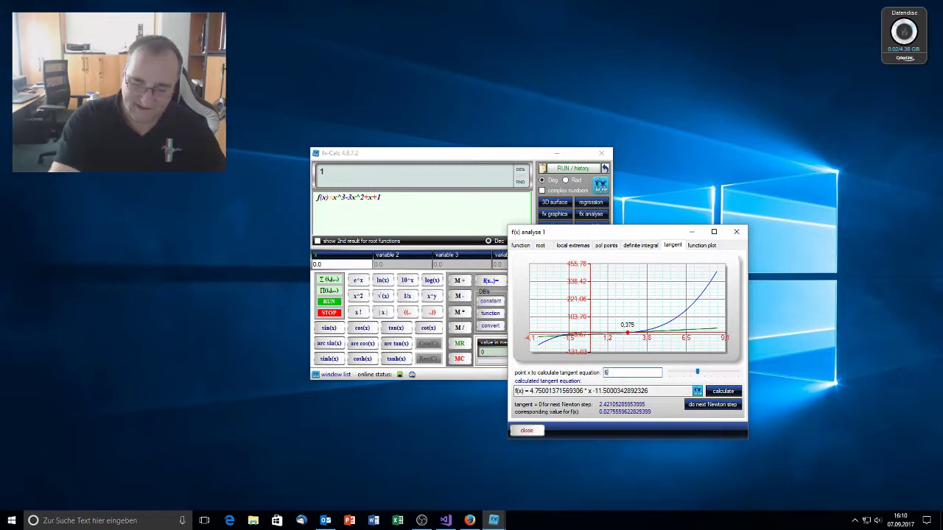
type(".6")
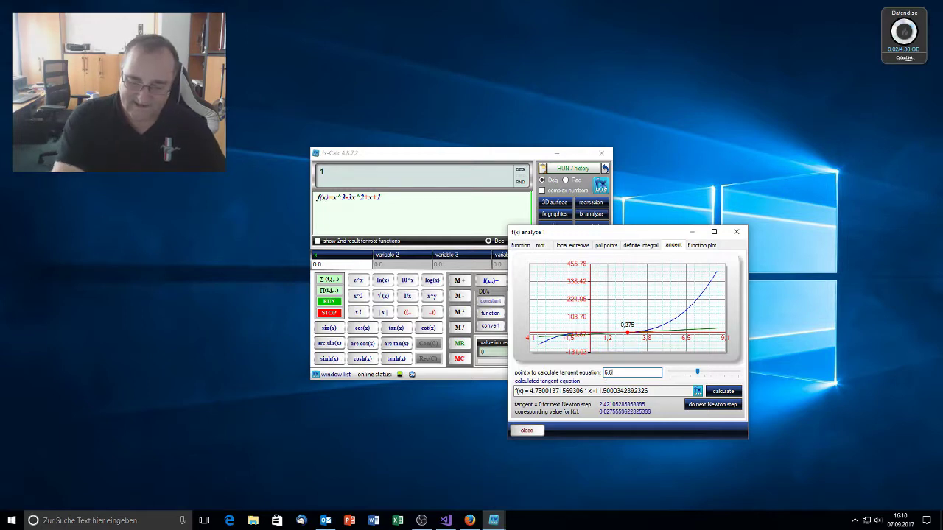
left_click(723, 392)
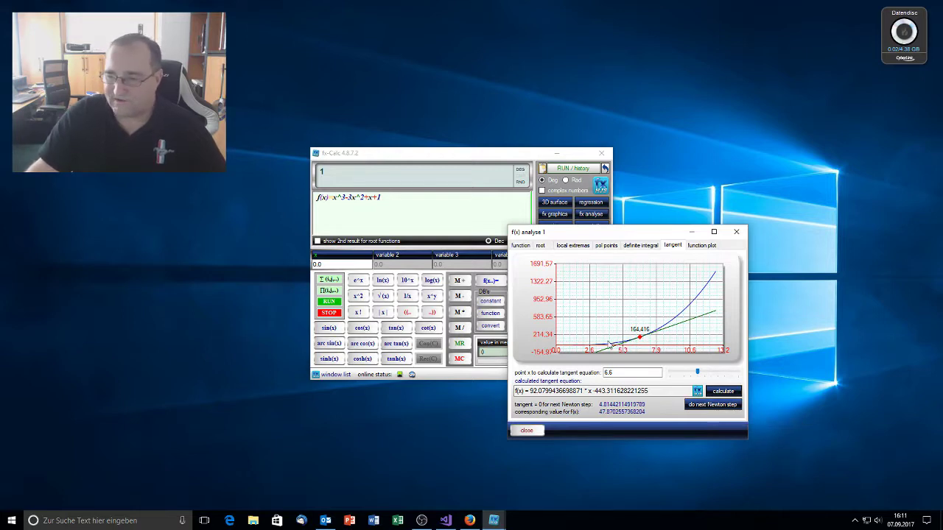
- Run successive Newton steps from the tangent point until x settles on a root, and compare it with the root scan solutions
left_click(715, 407)
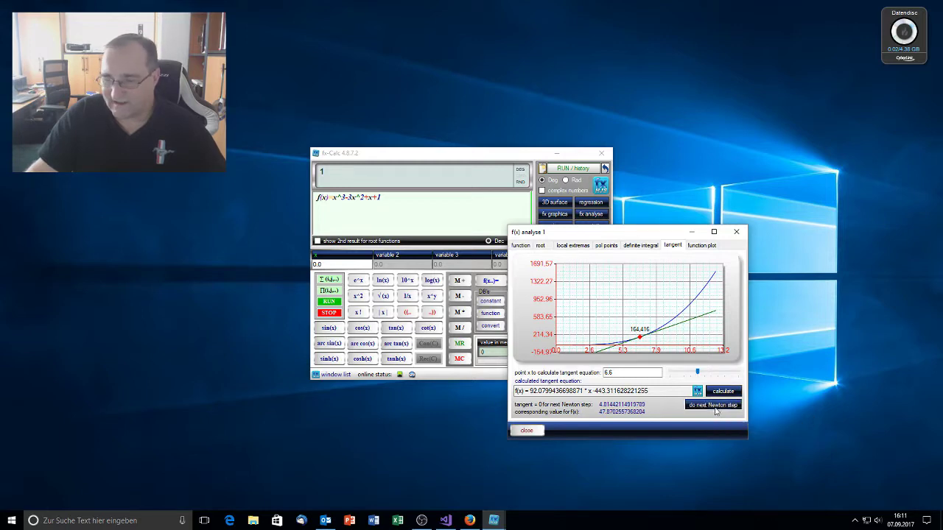
left_click(715, 407)
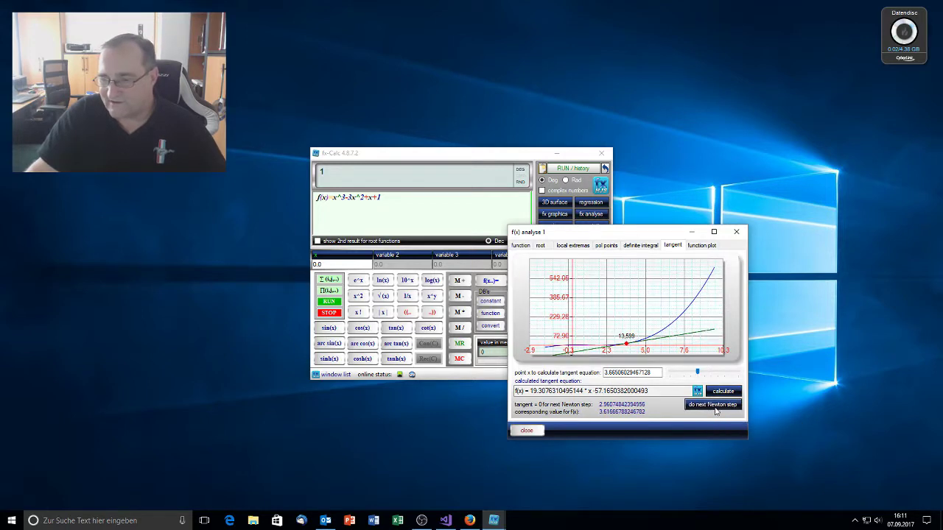
left_click(716, 408)
left_click(716, 407)
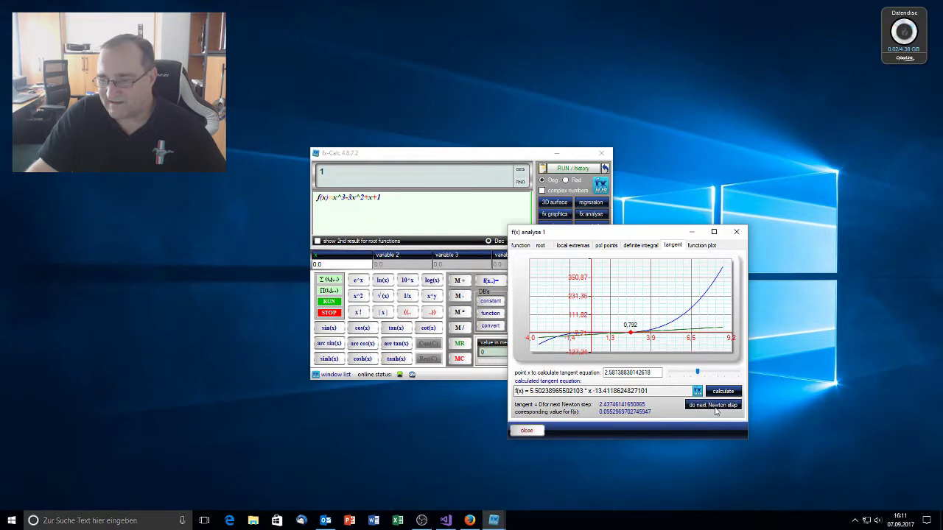
left_click(715, 407)
left_click(715, 407)
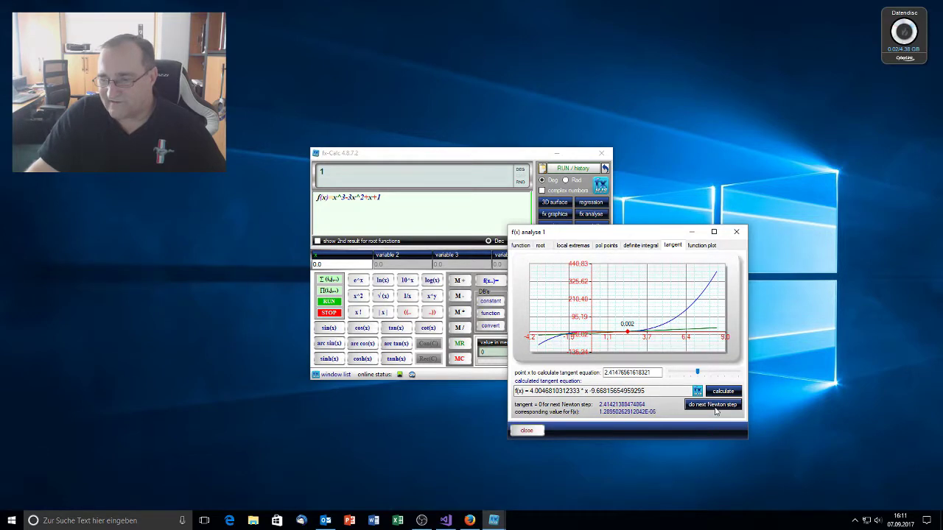
left_click(716, 409)
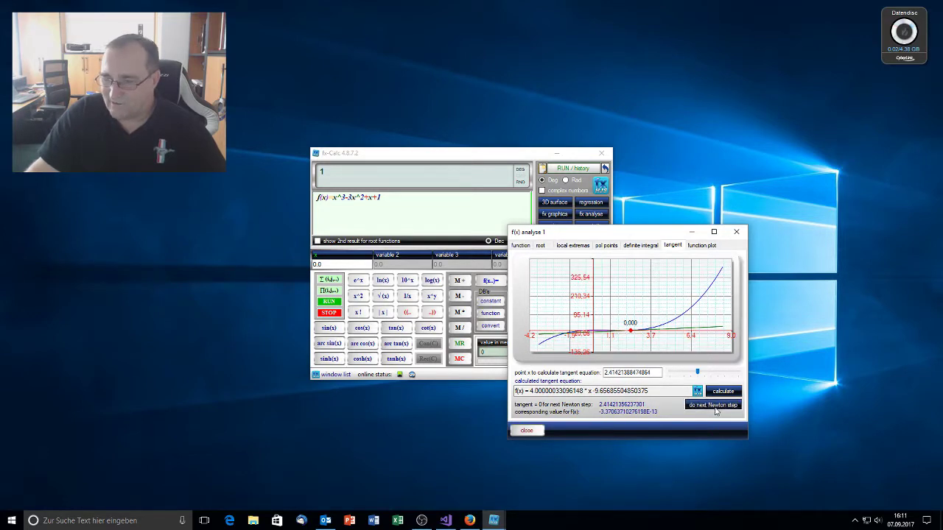
left_click(715, 409)
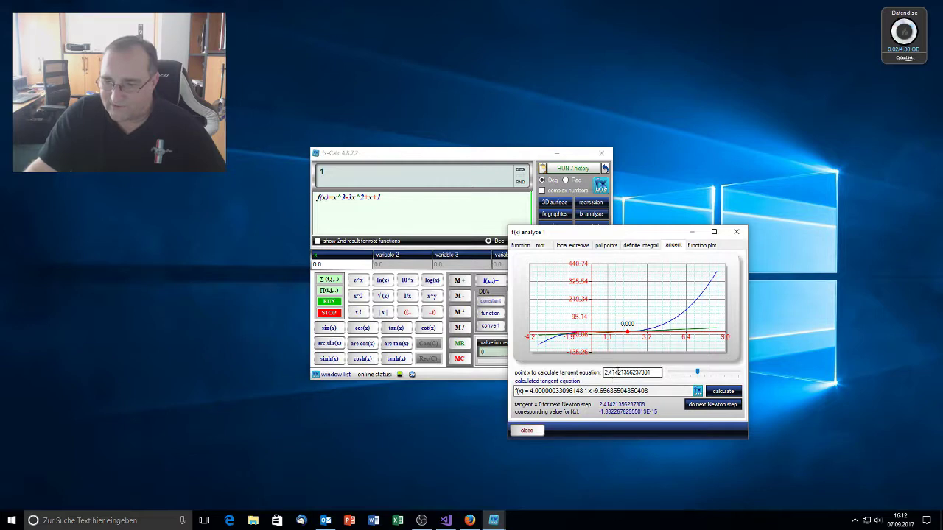
left_click(541, 246)
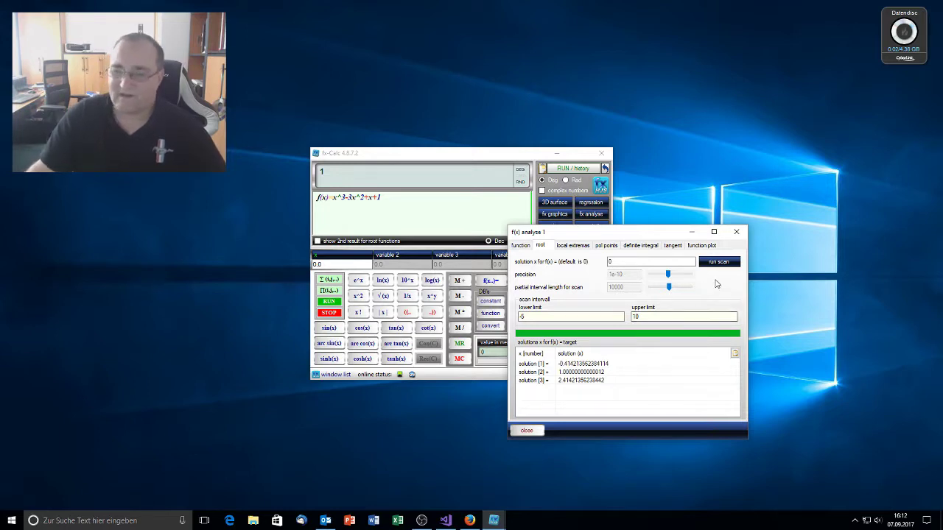
- Apply both the upper and lower f(x) chart limits to the function plot and enlarge the analysis window to view it
left_click(702, 246)
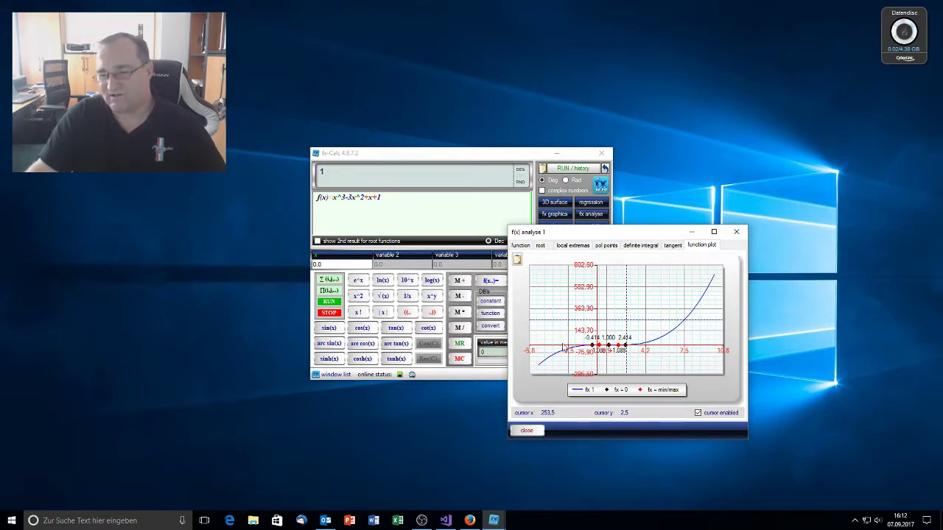
left_click(521, 245)
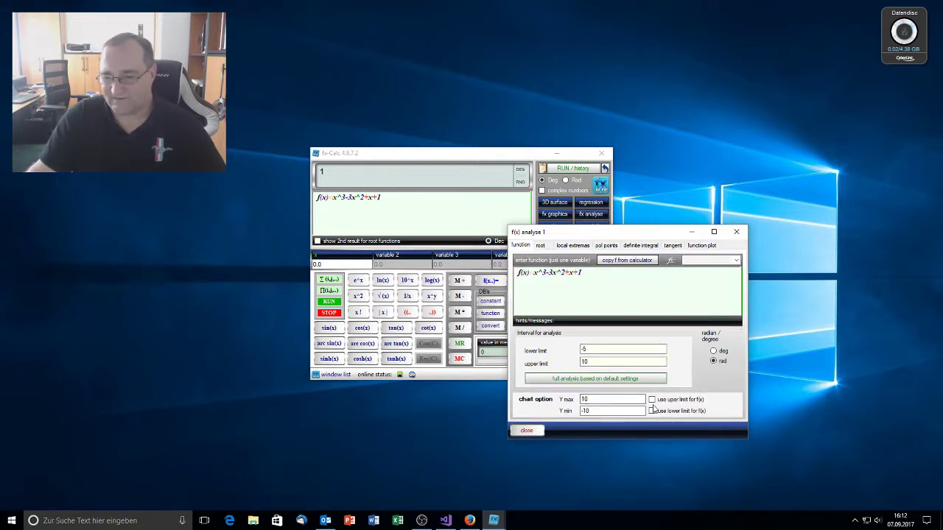
left_click(651, 400)
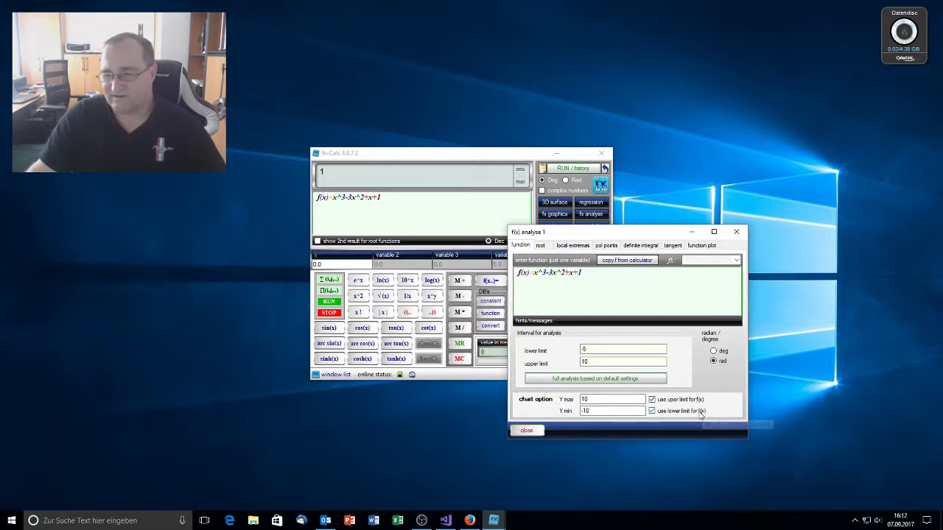
left_click(699, 245)
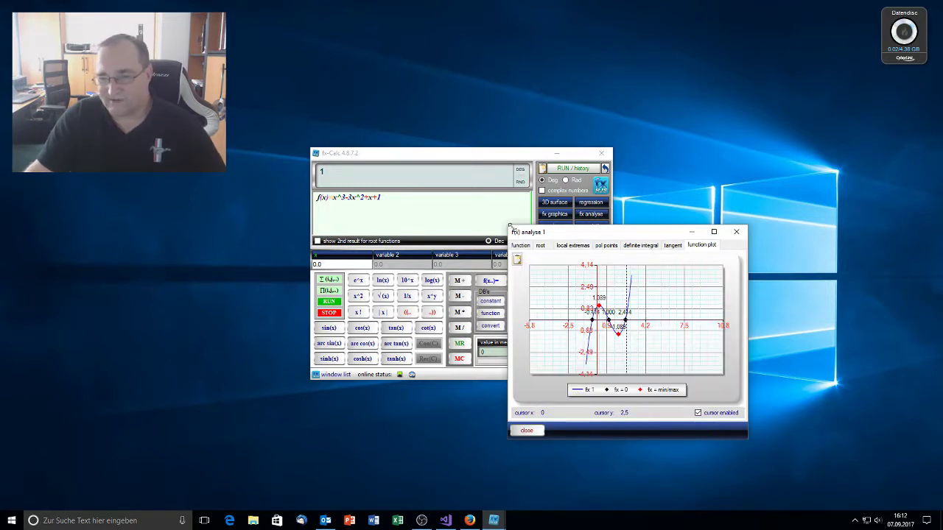
left_click_drag(506, 225, 293, 101)
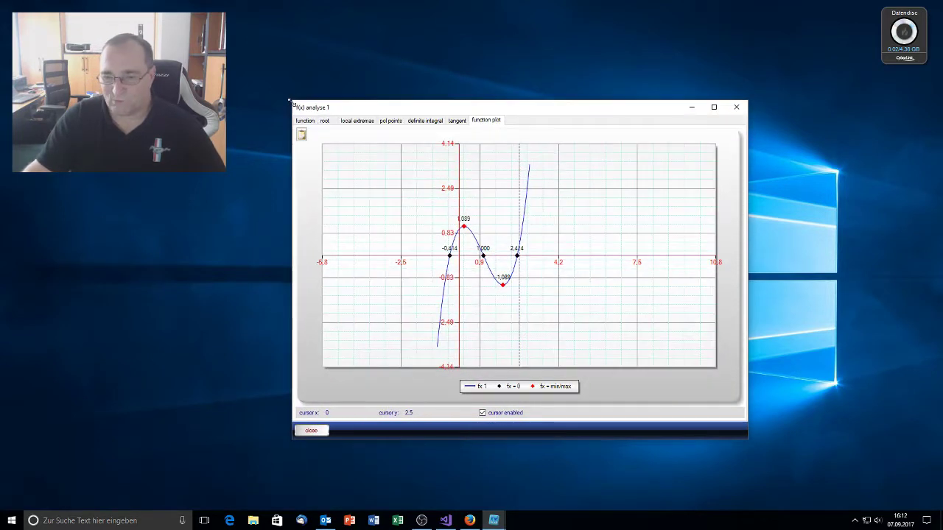